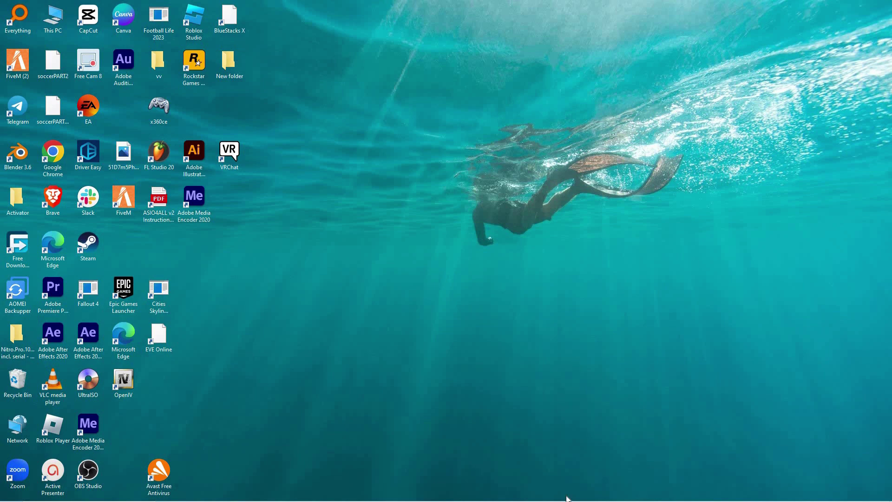
Google 'edd bank of america' in Brave and open the 'EDD Prepaid Debit Card - Home Page' result.
{"action": "left_click", "coordinate": [509, 465]}
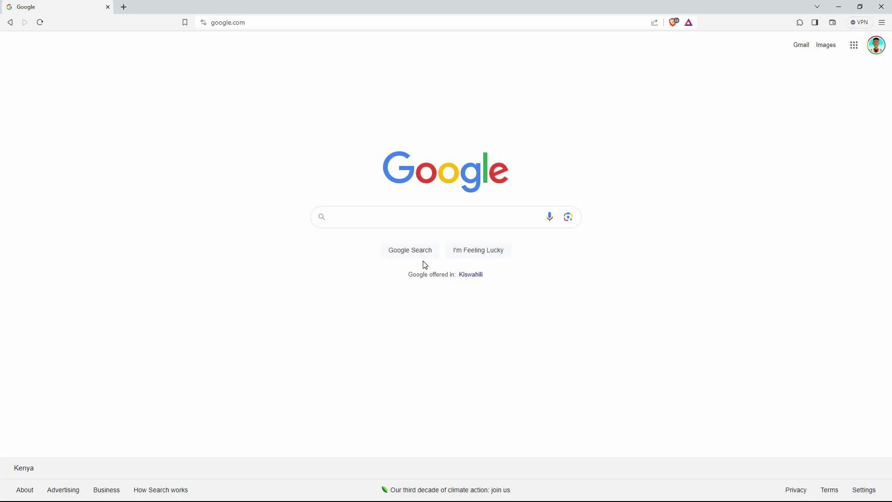
{"action": "left_click", "coordinate": [408, 221]}
{"action": "type", "text": "edd bank of america"}
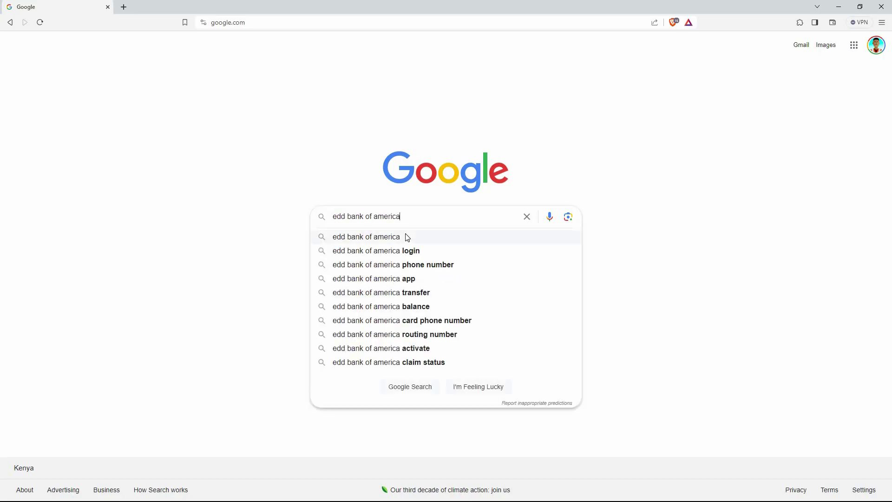
{"action": "key", "text": "Return"}
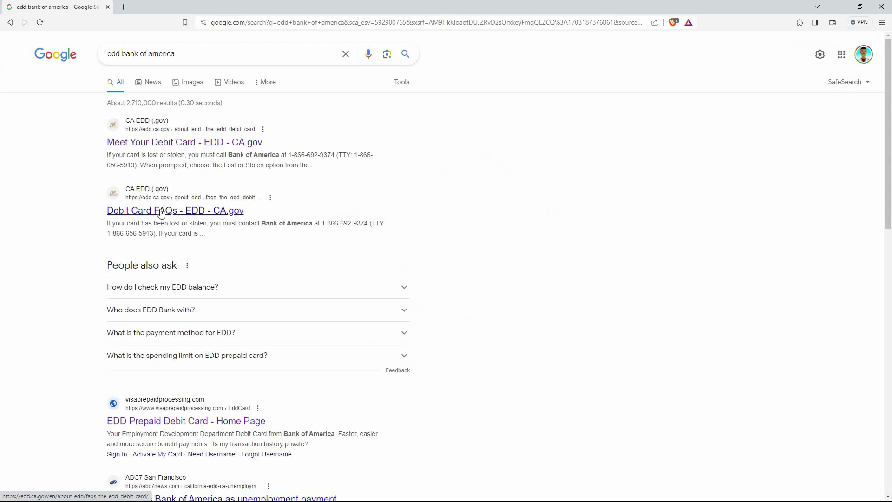
{"action": "left_click", "coordinate": [163, 421]}
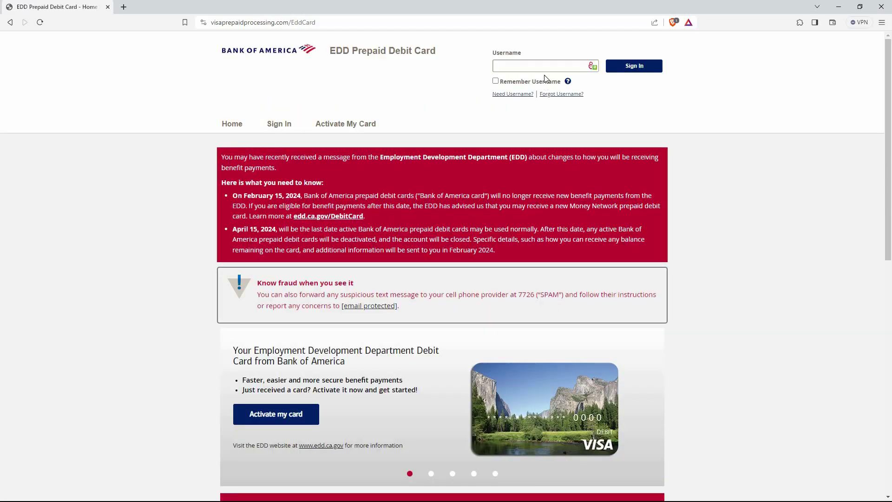
Focus the Username field on the sign-in page and dismiss the saved-accounts autofill popup.
{"action": "left_click", "coordinate": [539, 62]}
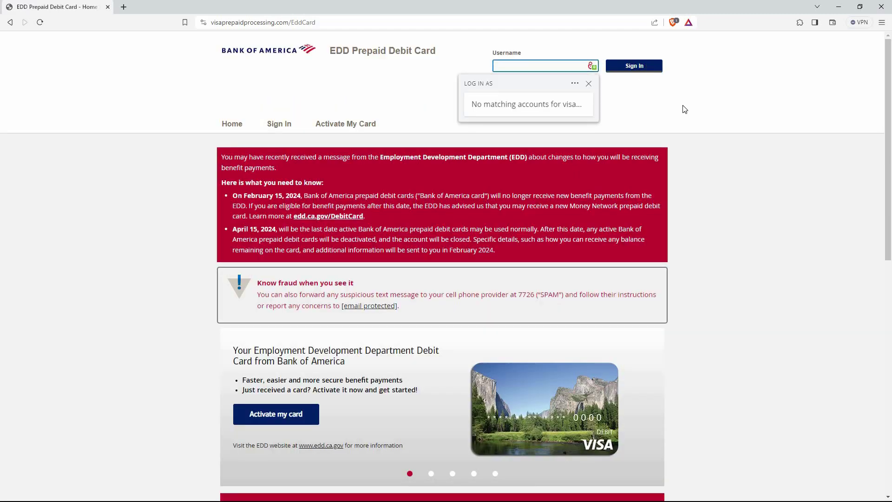
{"action": "left_click", "coordinate": [694, 136]}
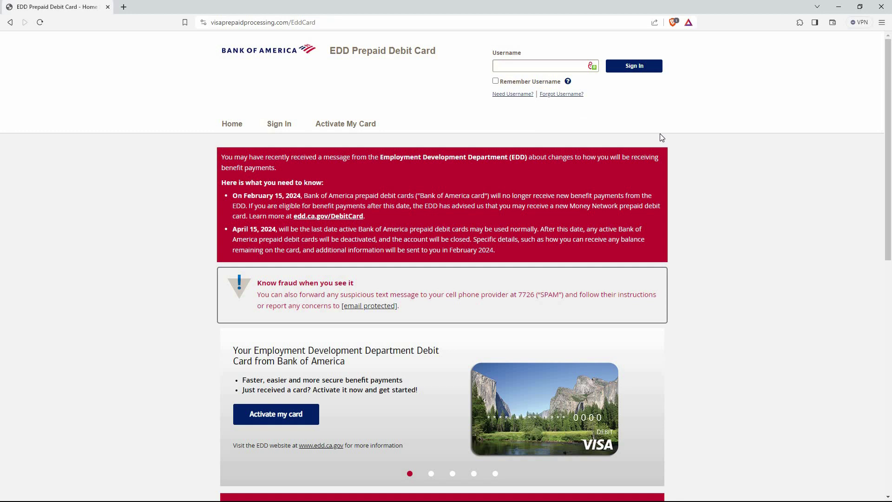